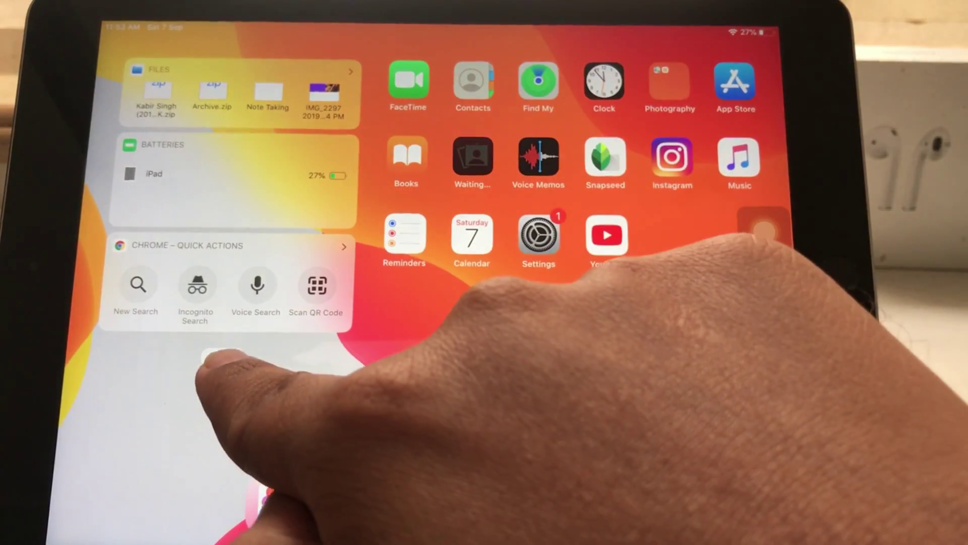
# Open the Today View widget editor from the Edit button beneath the widgets
pyautogui.click(217, 357)
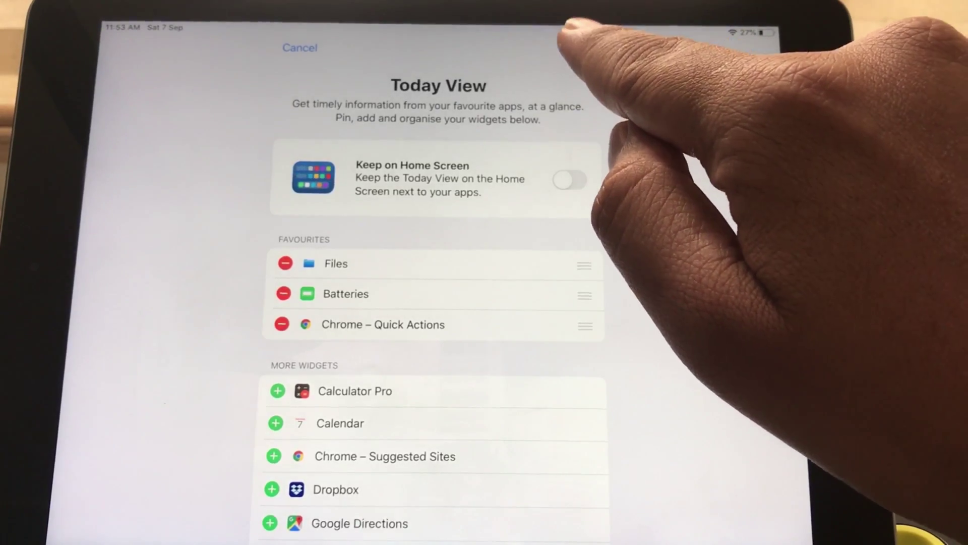
# Close the Today View sheet and swipe between app pages to confirm widgets are unpinned
pyautogui.click(583, 47)
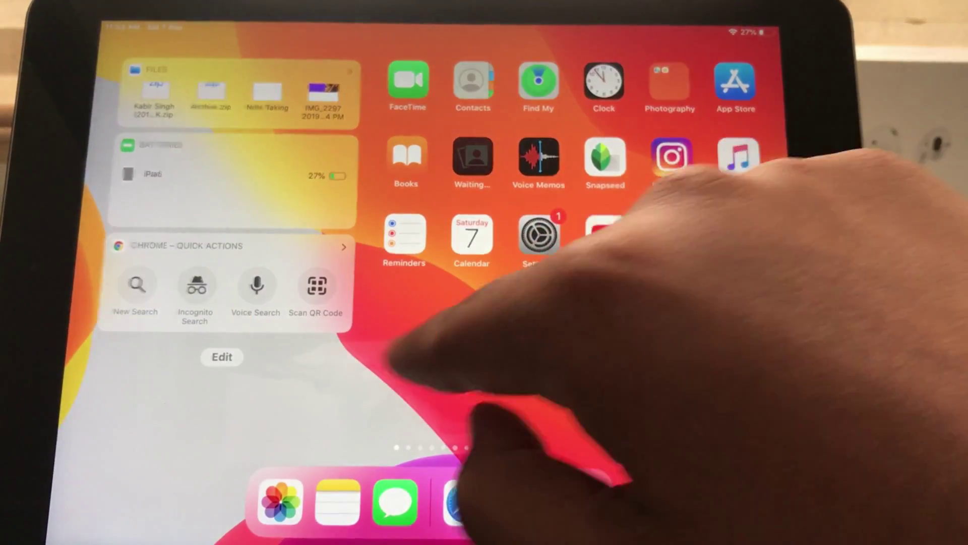
pyautogui.moveTo(412, 303)
pyautogui.mouseDown()
pyautogui.moveTo(326, 379)
pyautogui.moveTo(507, 326)
pyautogui.mouseUp()
pyautogui.moveTo(390, 356); pyautogui.dragTo(227, 363)
pyautogui.moveTo(575, 265); pyautogui.dragTo(412, 345)
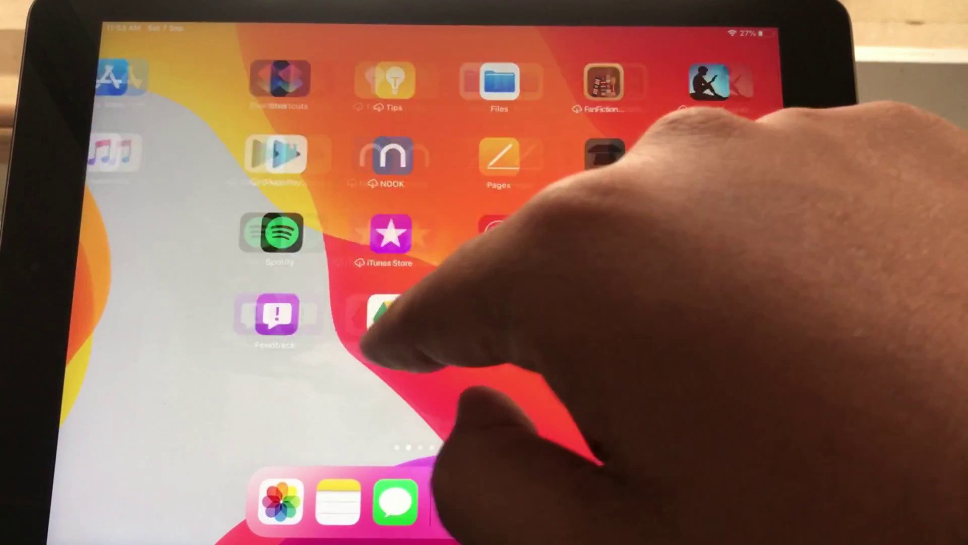
pyautogui.moveTo(401, 303); pyautogui.dragTo(594, 314)
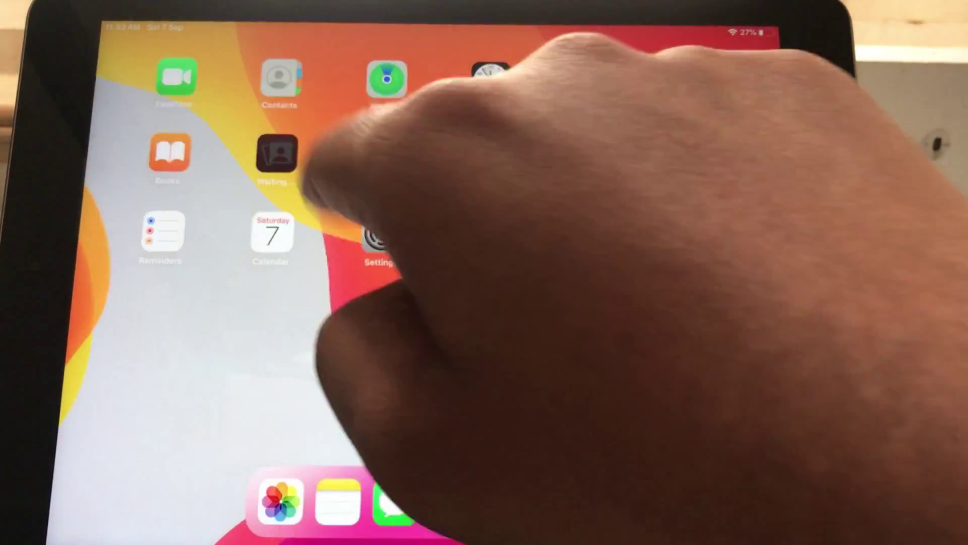